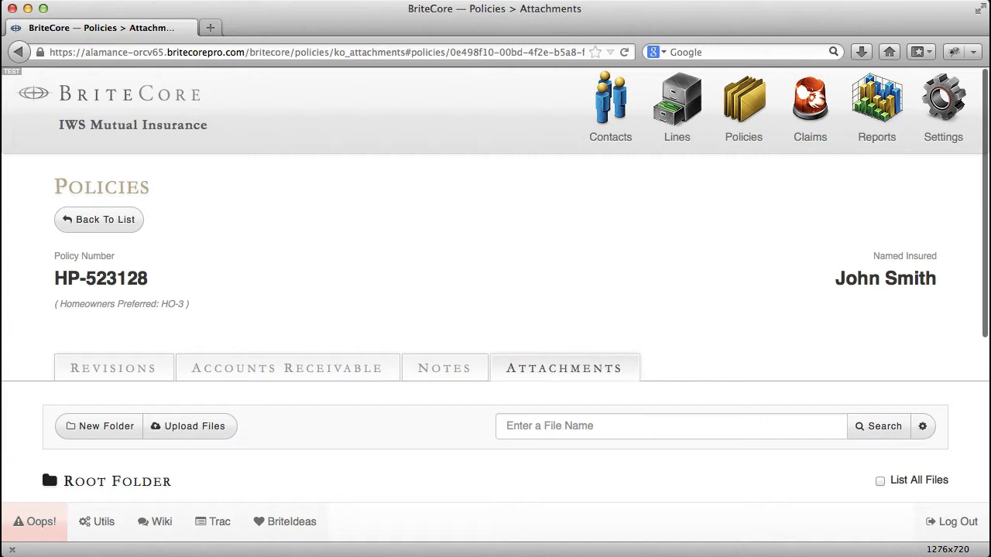
# - Sort the attachments in the policy's root folder by name
pyautogui.scroll(-5, 495, 282)
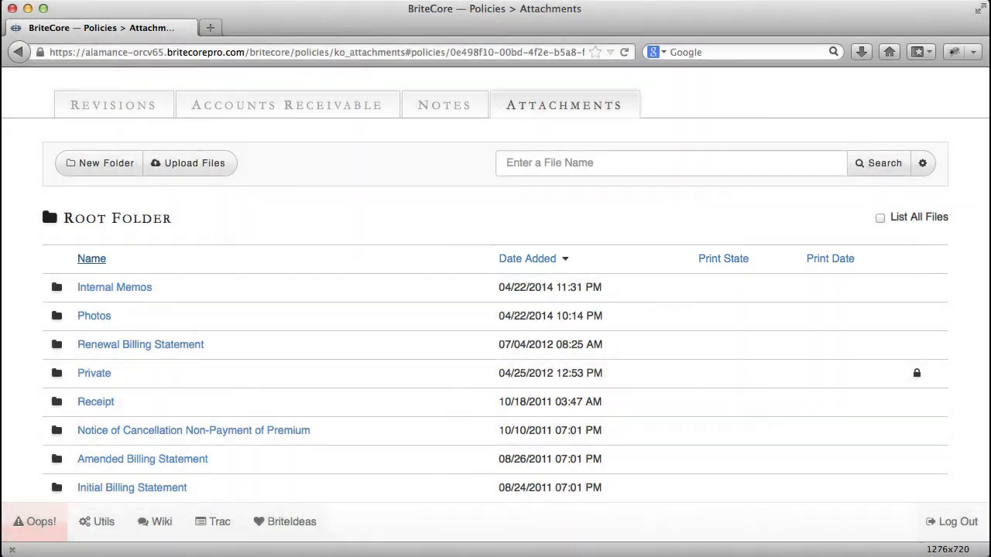
pyautogui.click(91, 259)
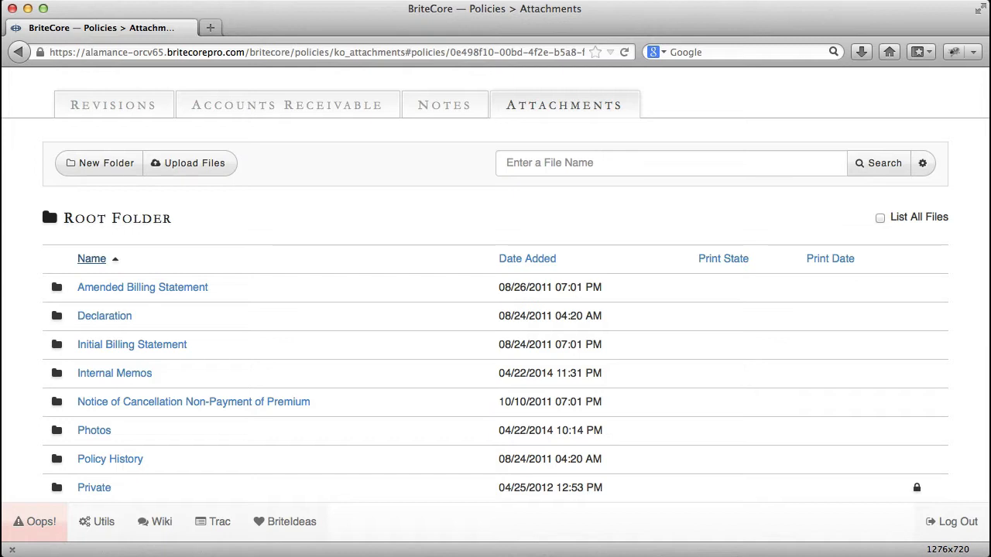
# - List all files sorted by print date, look through them, and return to the folder view
pyautogui.click(880, 219)
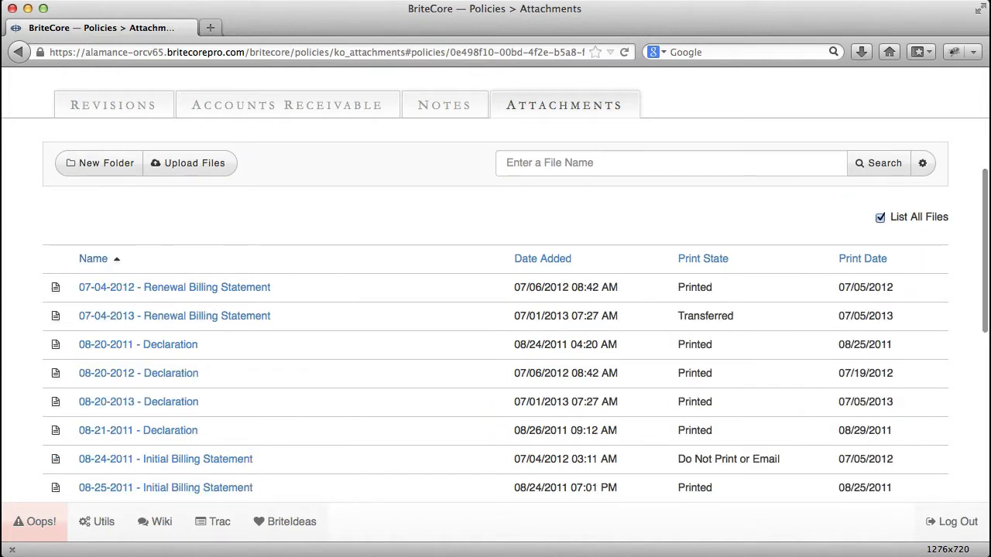
pyautogui.click(861, 258)
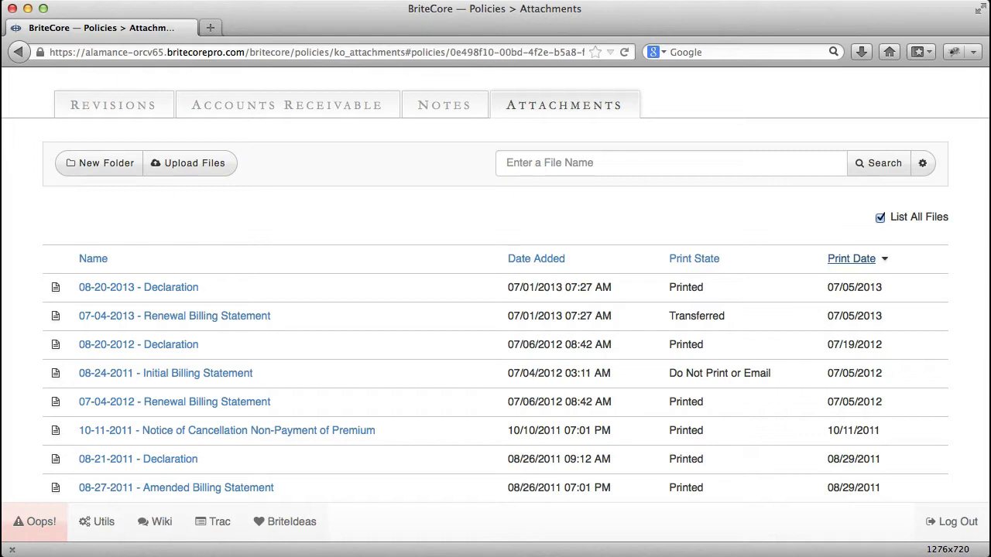
pyautogui.scroll(-10, 495, 310)
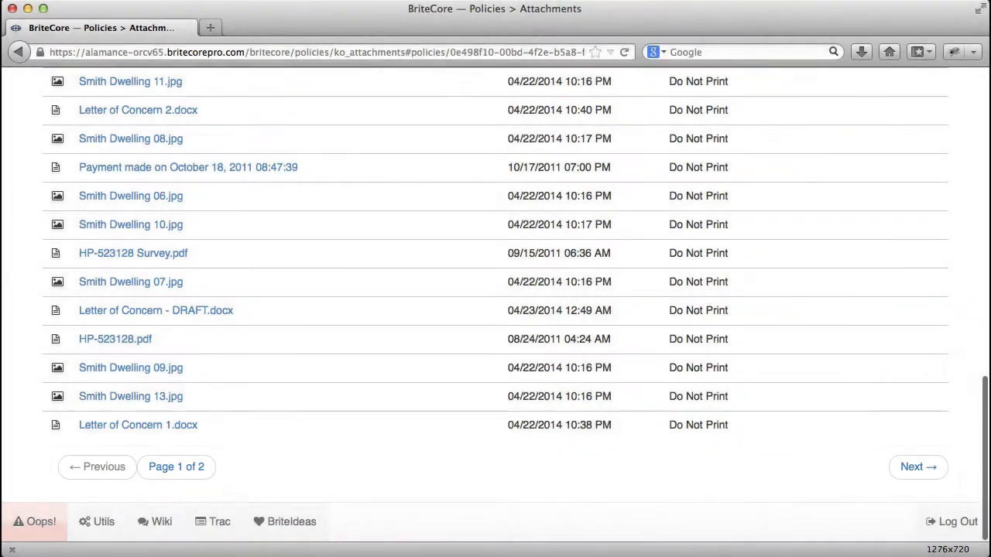
pyautogui.scroll(10, 495, 309)
pyautogui.click(880, 218)
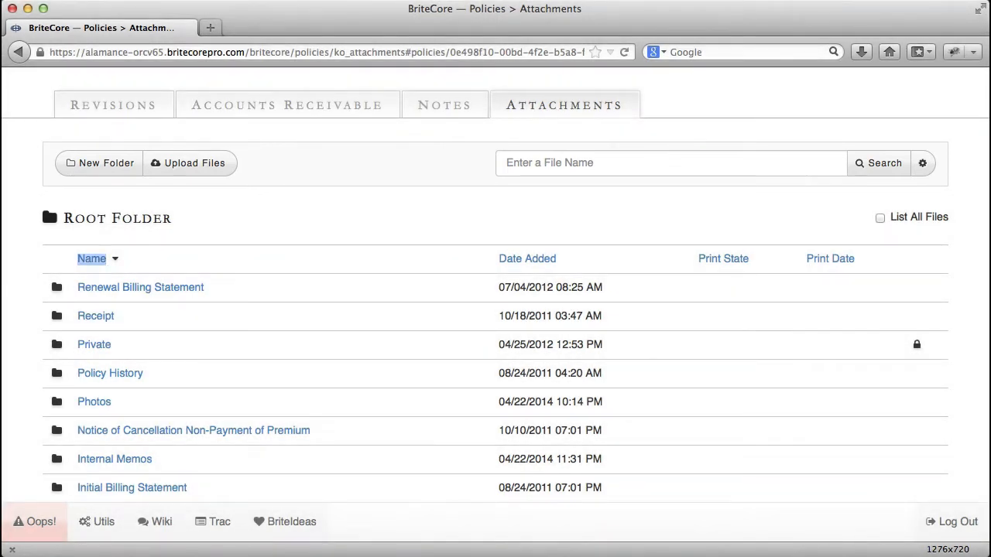
# - Create a new folder named Properties in the root folder
pyautogui.click(100, 162)
pyautogui.write('Properties')
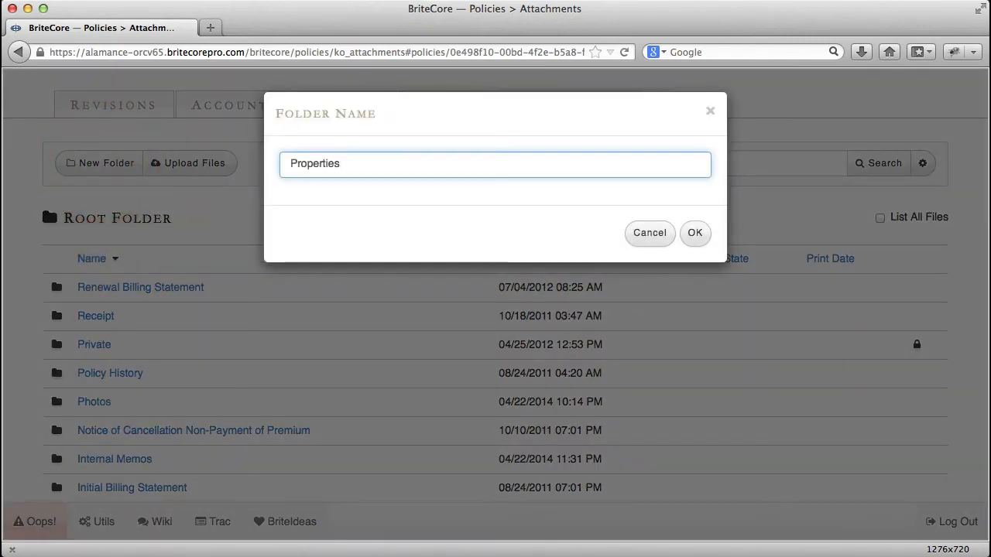
pyautogui.click(695, 232)
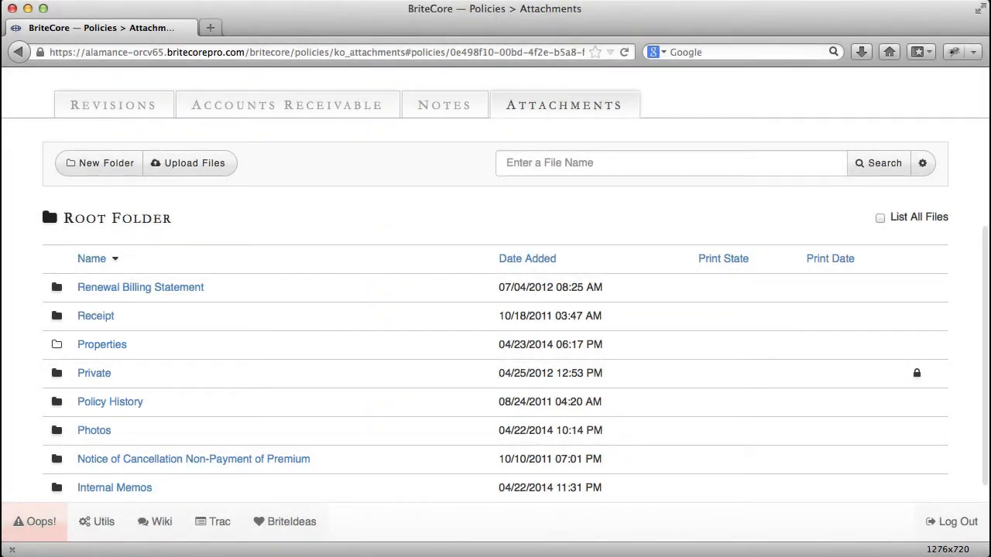
# - Upload all three dwelling JPG images from the Finder folder into the Properties folder
pyautogui.click(108, 344)
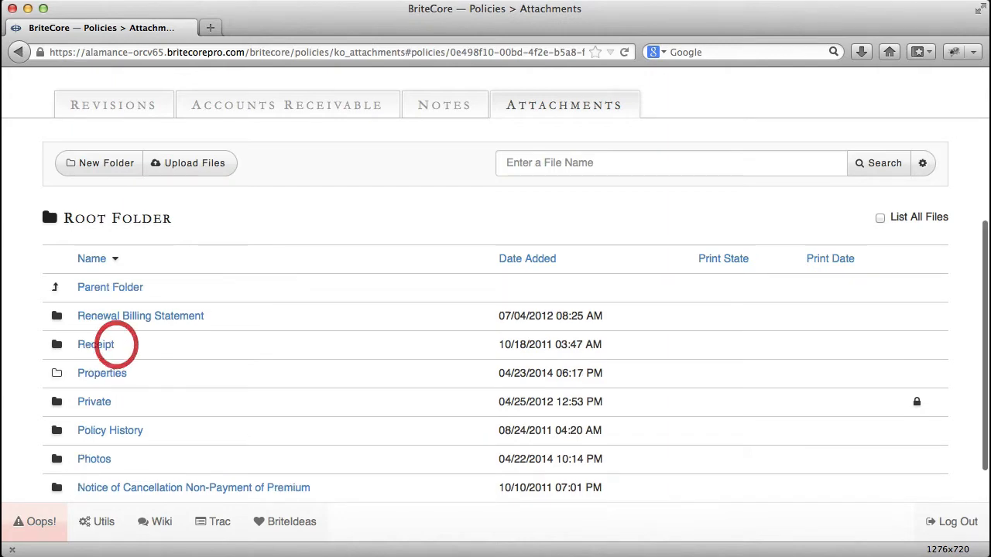
pyautogui.click(194, 356)
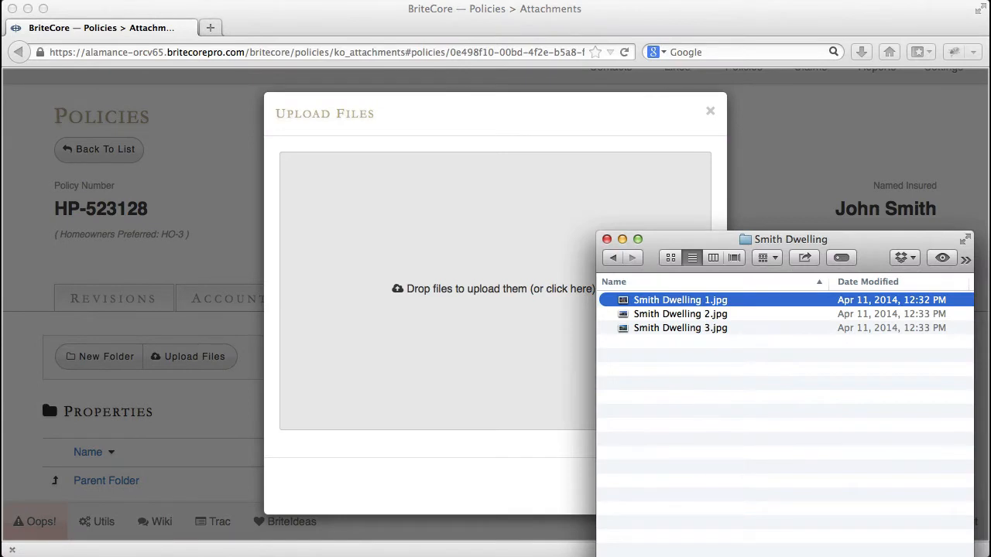
pyautogui.press('super+a')
pyautogui.moveTo(663, 303); pyautogui.dragTo(364, 255)
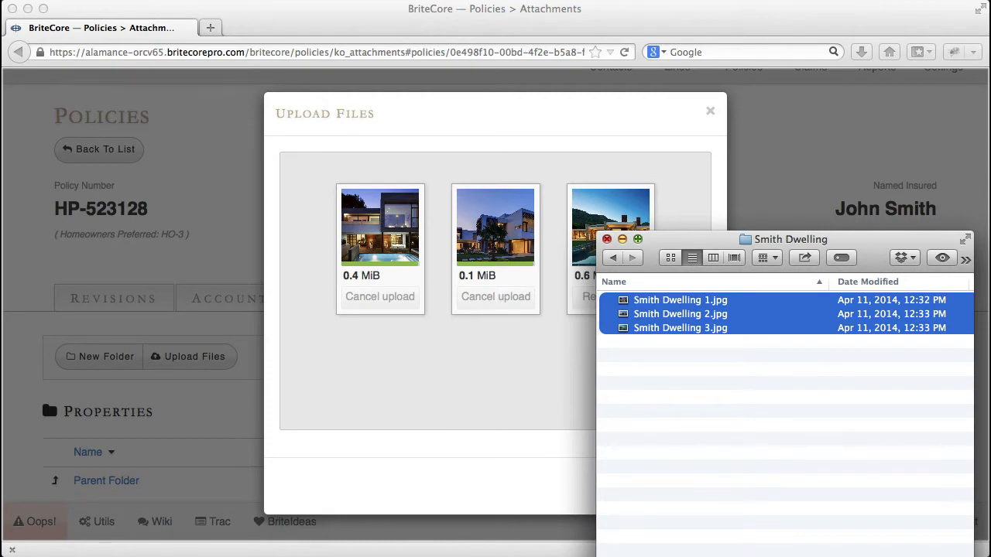
pyautogui.click(607, 239)
pyautogui.click(696, 484)
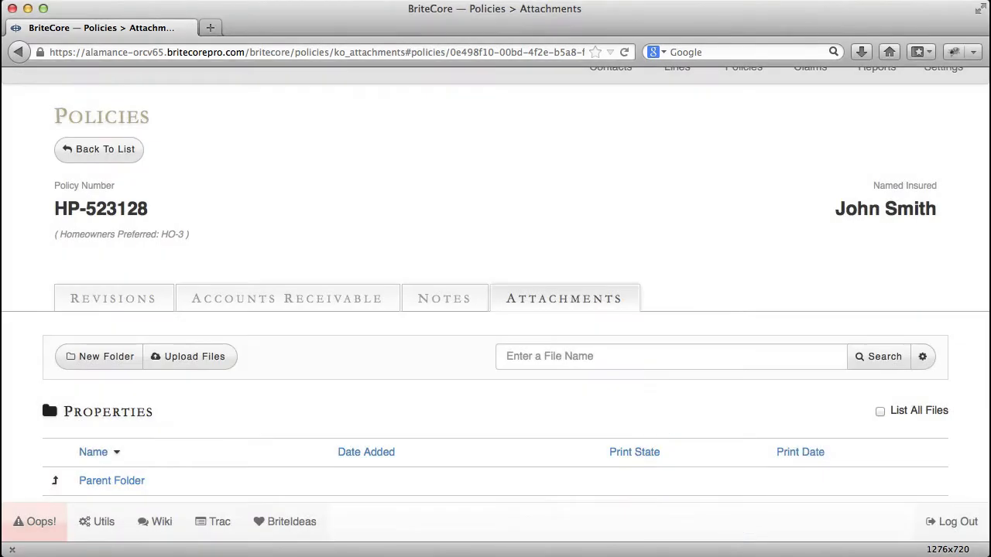
# - Preview the uploaded dwelling photos starting with image 1, browse through the others, and close the preview
pyautogui.scroll(-2, 495, 348)
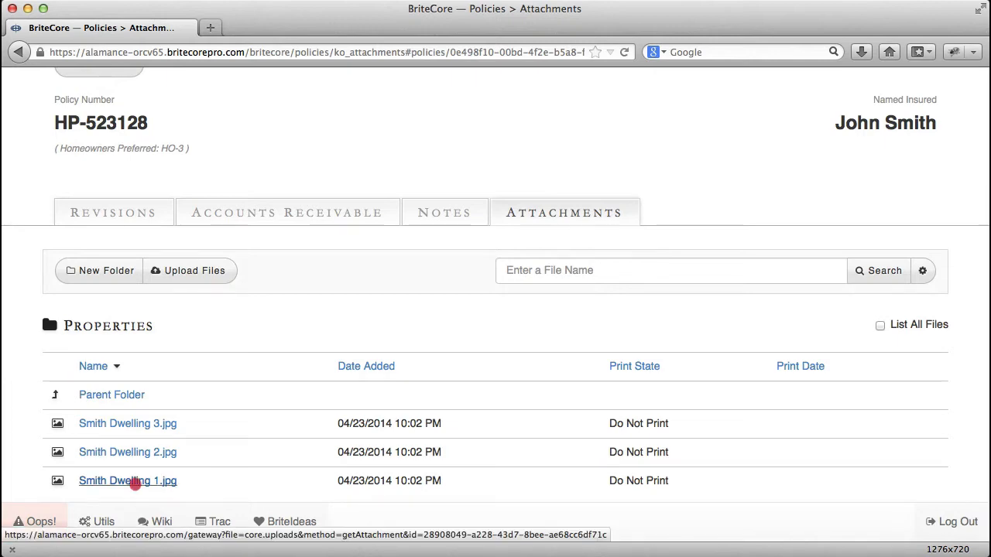
pyautogui.click(134, 482)
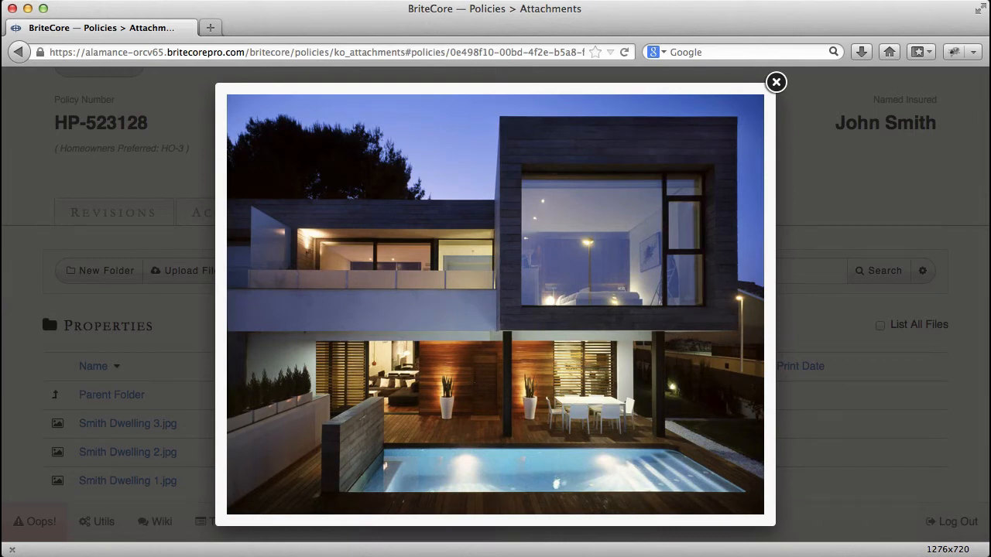
pyautogui.press('Right')
pyautogui.press('Right')
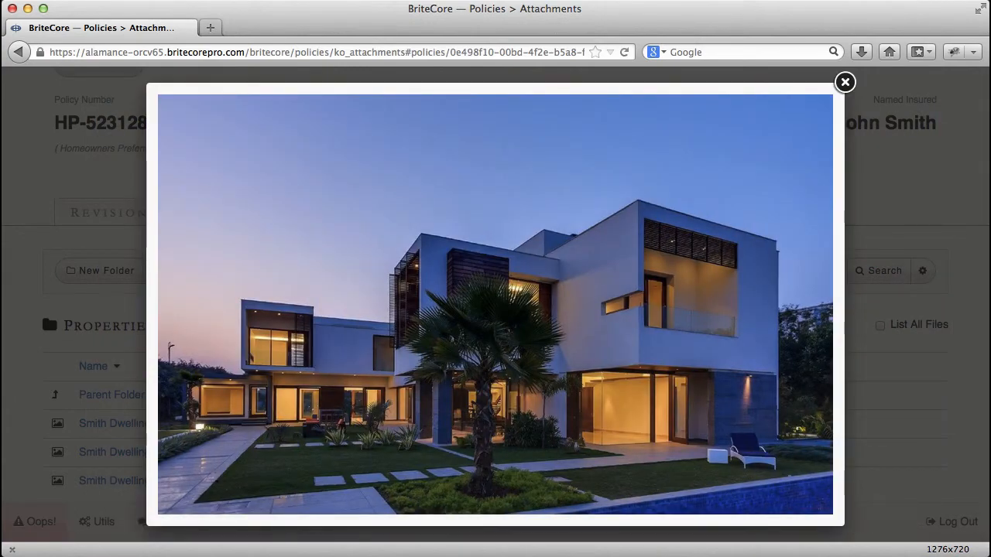
pyautogui.click(844, 82)
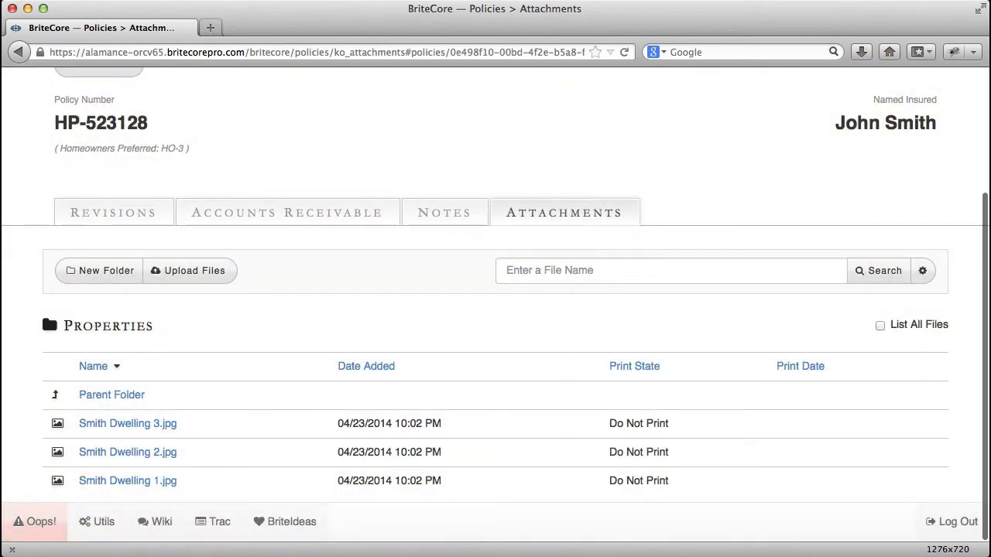
# - Return to the root folder and search the attachments for "Dec"
pyautogui.click(109, 395)
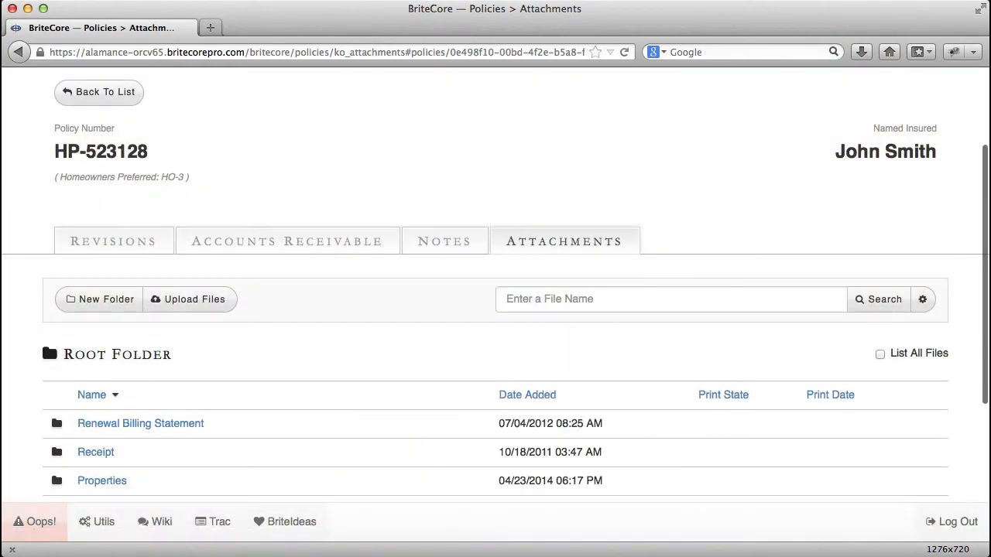
pyautogui.scroll(-4, 496, 310)
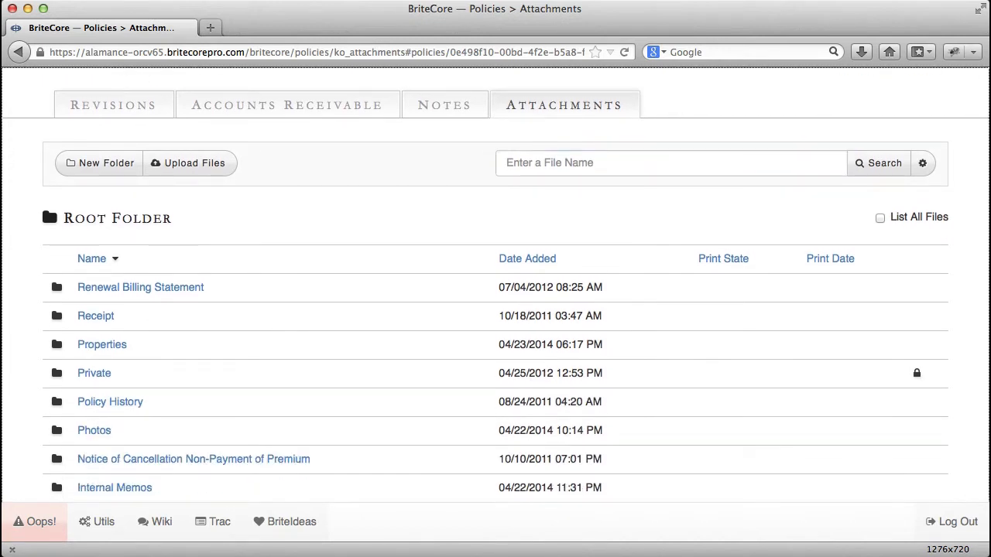
pyautogui.click(671, 163)
pyautogui.write('Dec')
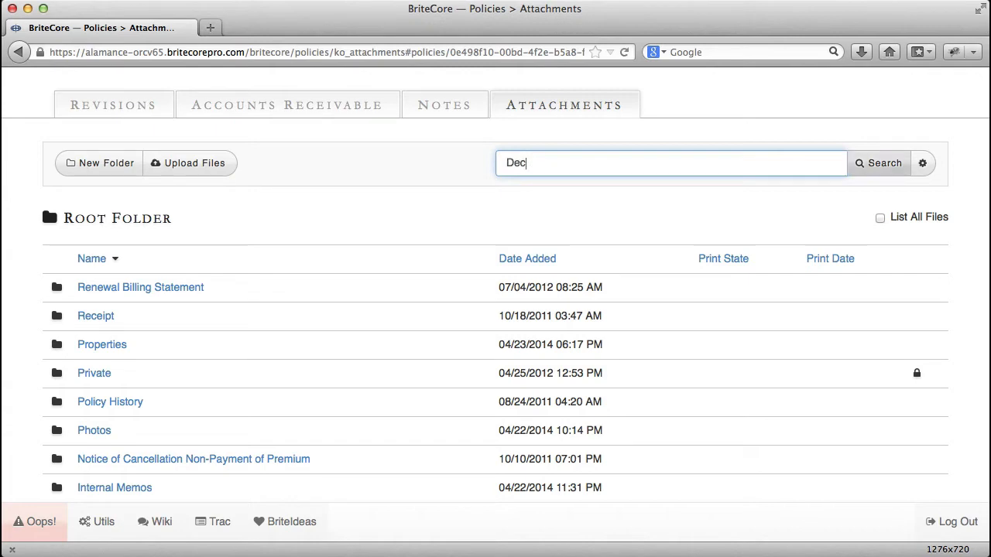
pyautogui.click(879, 162)
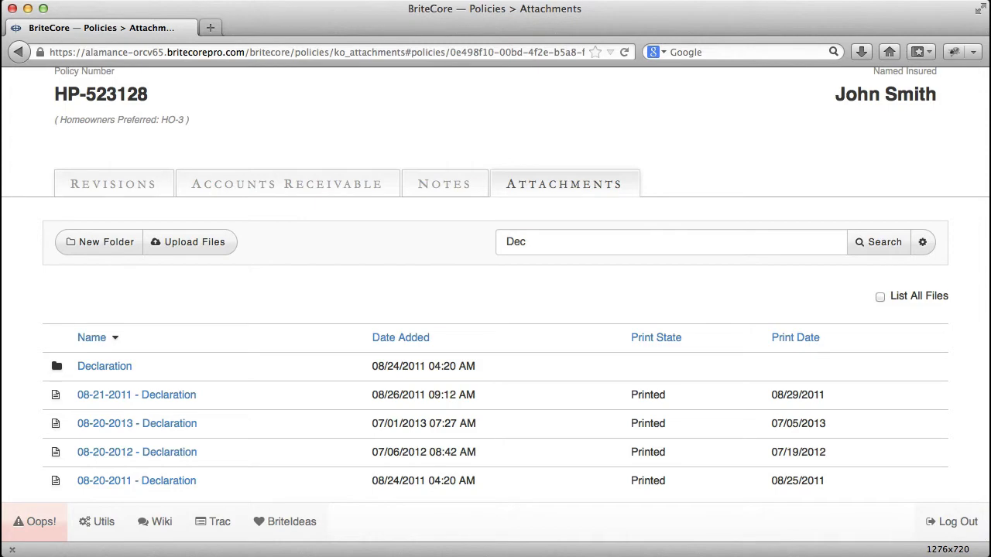
# - Run an advanced search for attachments with a print date from 07/05/2013
pyautogui.click(922, 241)
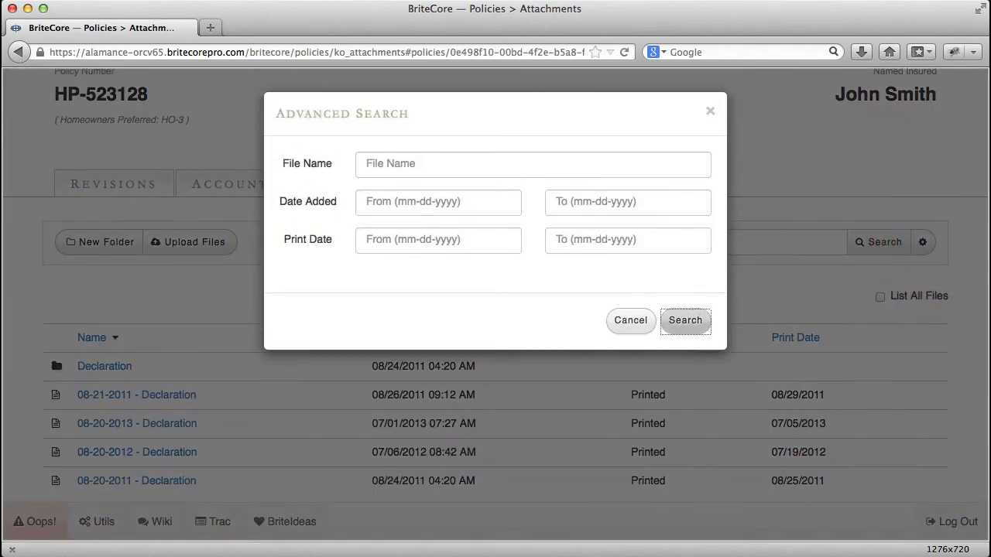
pyautogui.click(464, 239)
pyautogui.write('07/05/2013')
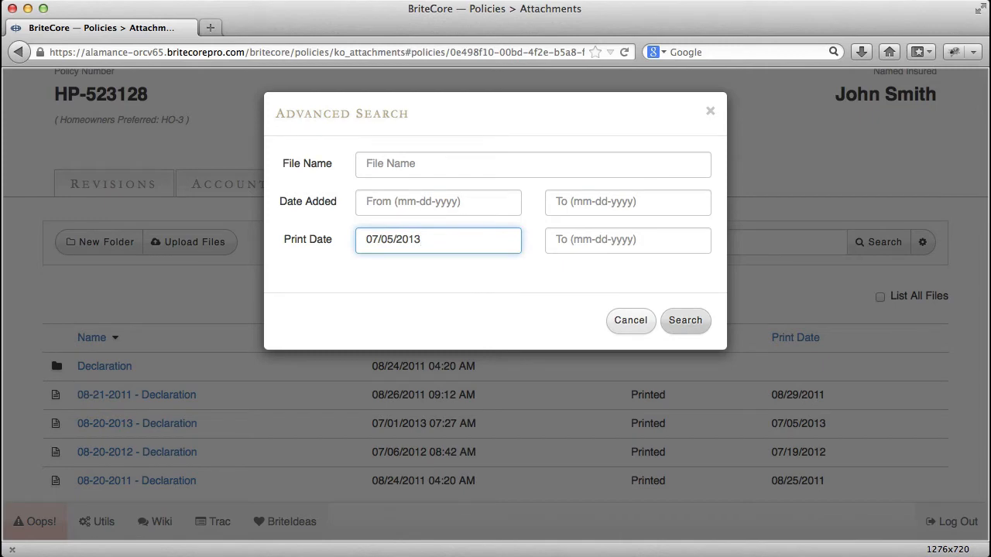
pyautogui.press('Return')
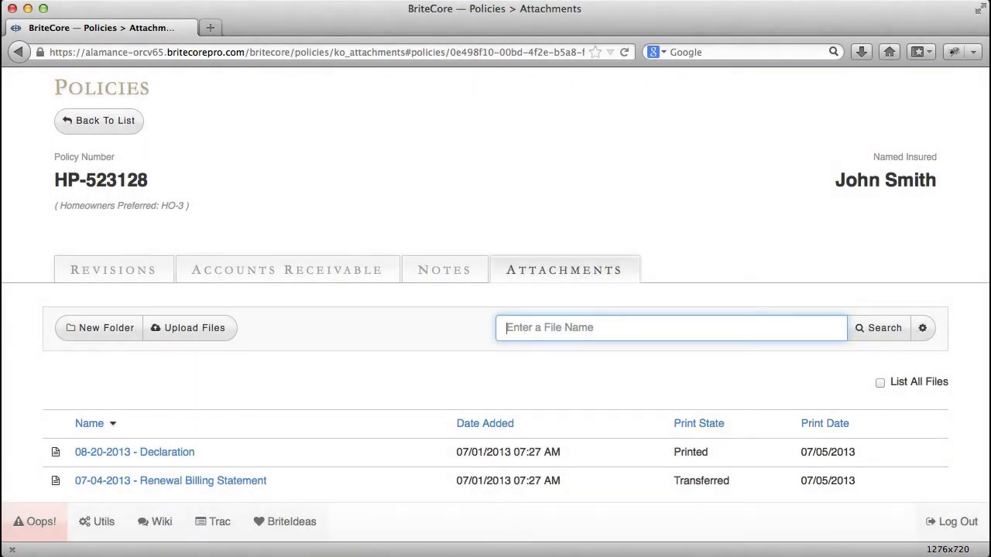
# - Reset the attachment search with an empty file name to return to the root folder's contents
pyautogui.click(882, 328)
pyautogui.scroll(-1, 882, 328)
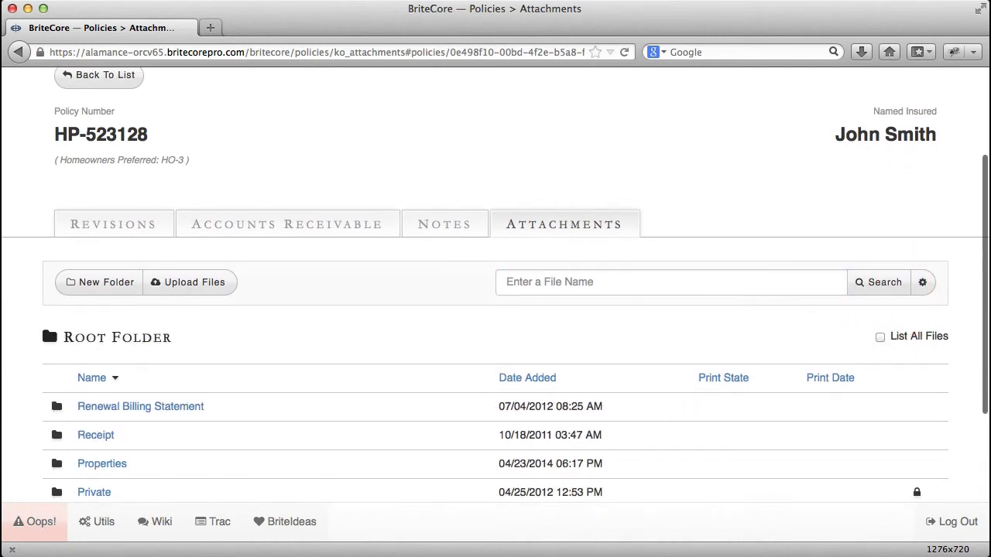
pyautogui.scroll(-3, 495, 310)
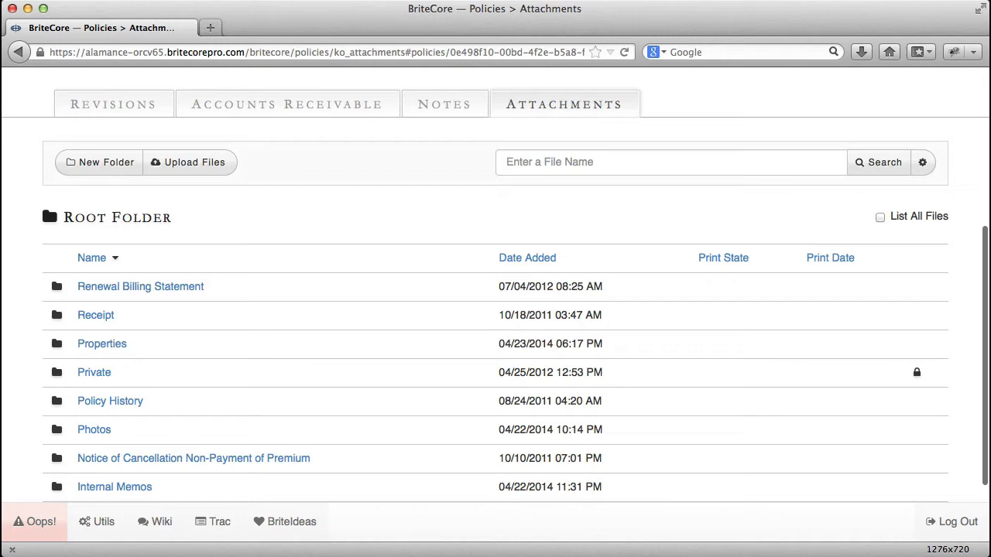
# - List all files, select the first three dwelling images, and view the actions available for the selection
pyautogui.click(880, 218)
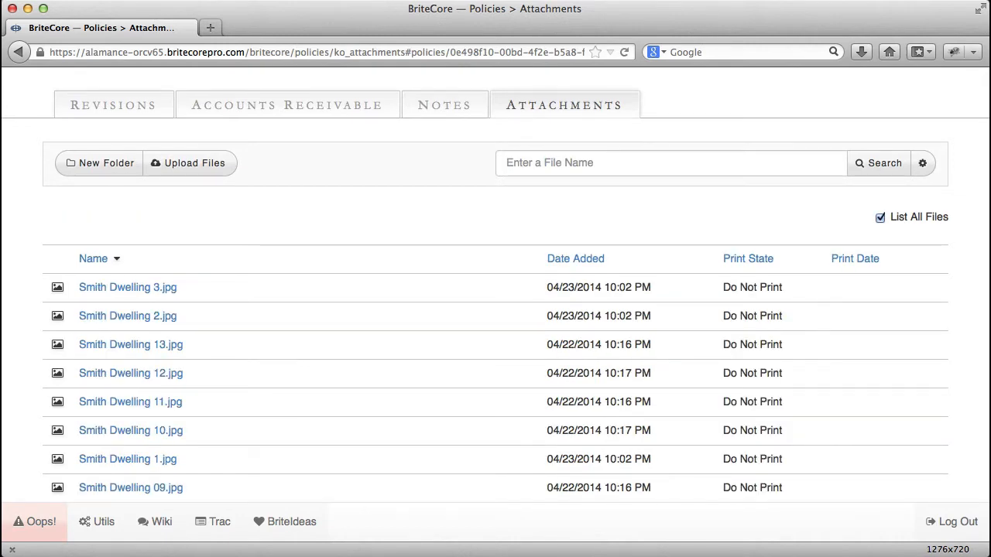
pyautogui.click(497, 288)
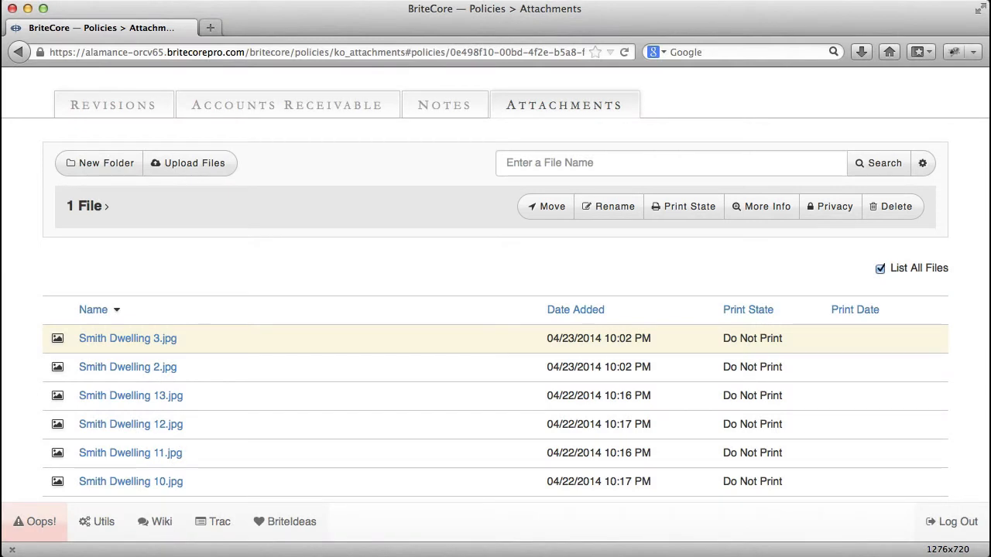
pyautogui.keyDown('shift'); pyautogui.click(348, 367); pyautogui.keyUp('shift')
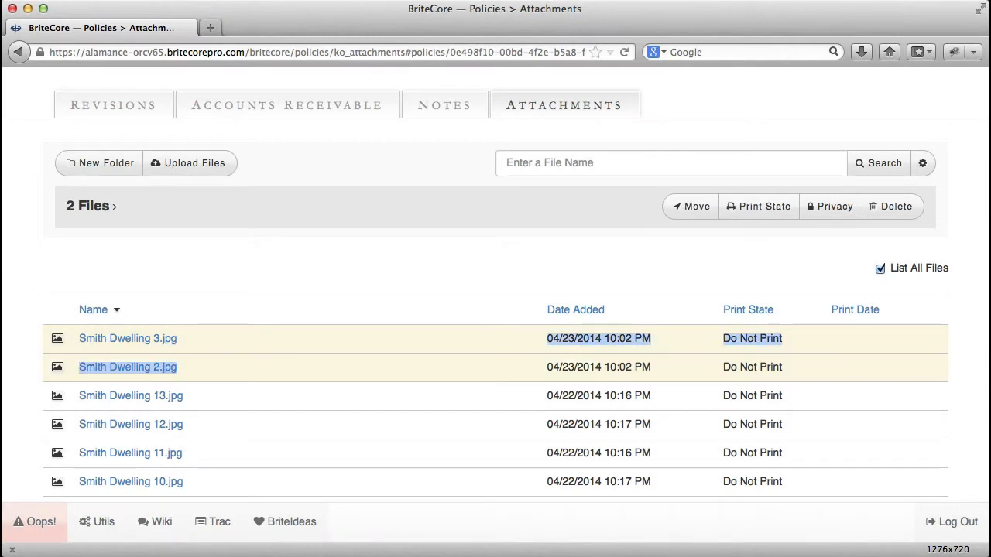
pyautogui.keyDown('shift'); pyautogui.click(348, 396); pyautogui.keyUp('shift')
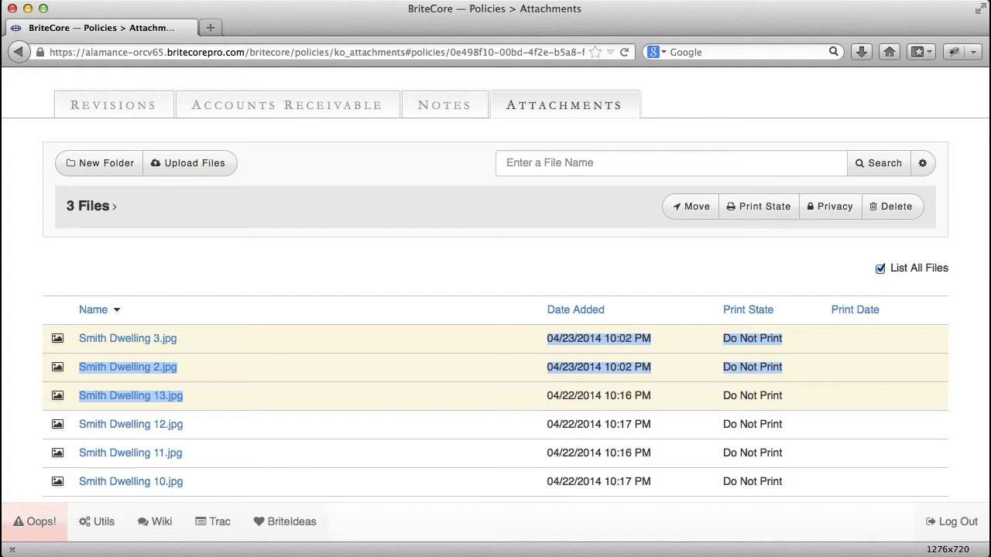
pyautogui.rightClick(389, 342)
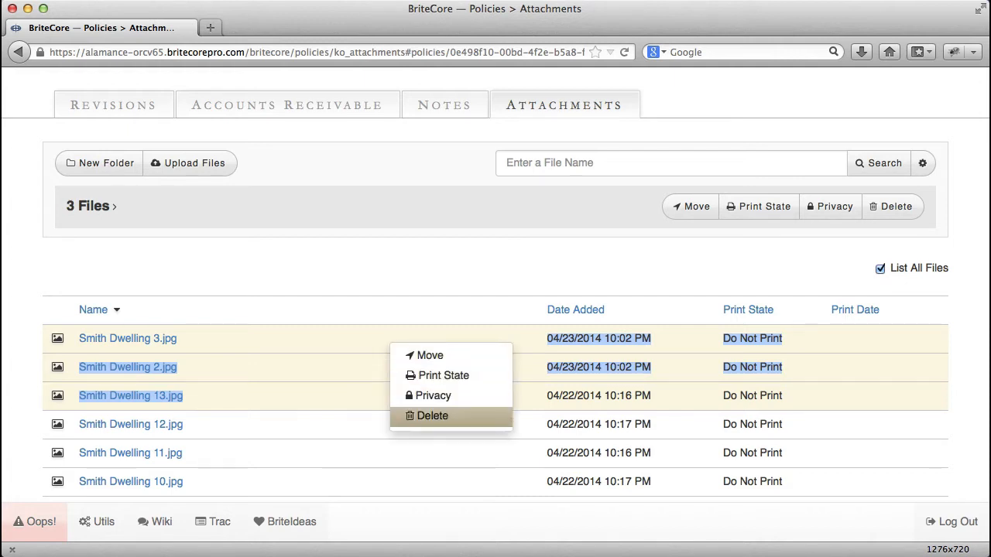
pyautogui.press('Escape')
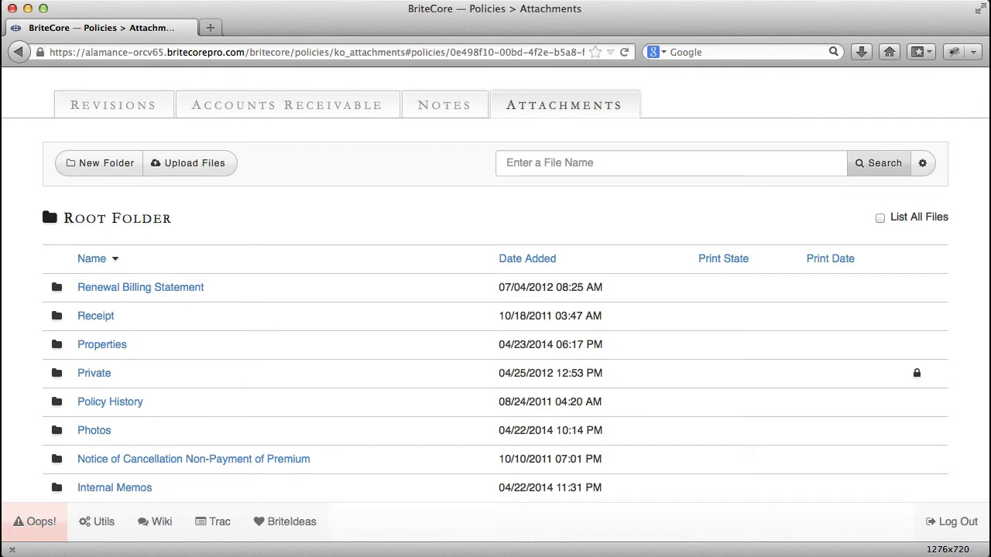
# - Move the Properties folder from the root folder into the Photos folder
pyautogui.click(496, 344)
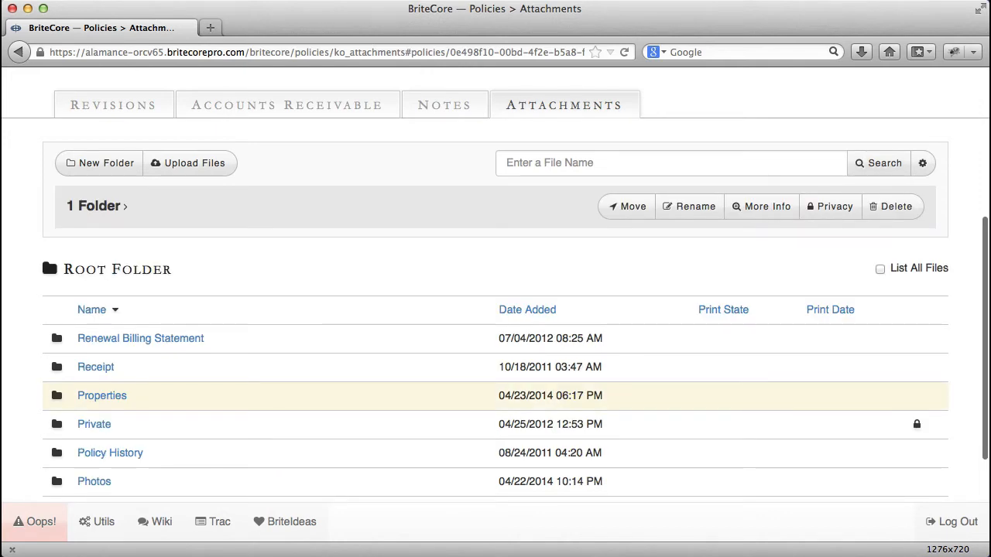
pyautogui.click(623, 205)
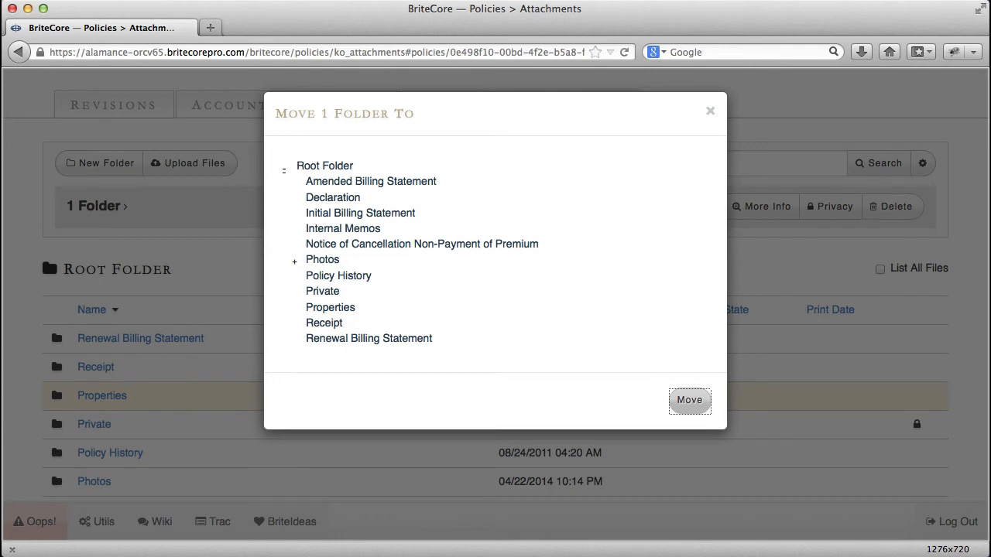
pyautogui.click(283, 169)
pyautogui.click(284, 169)
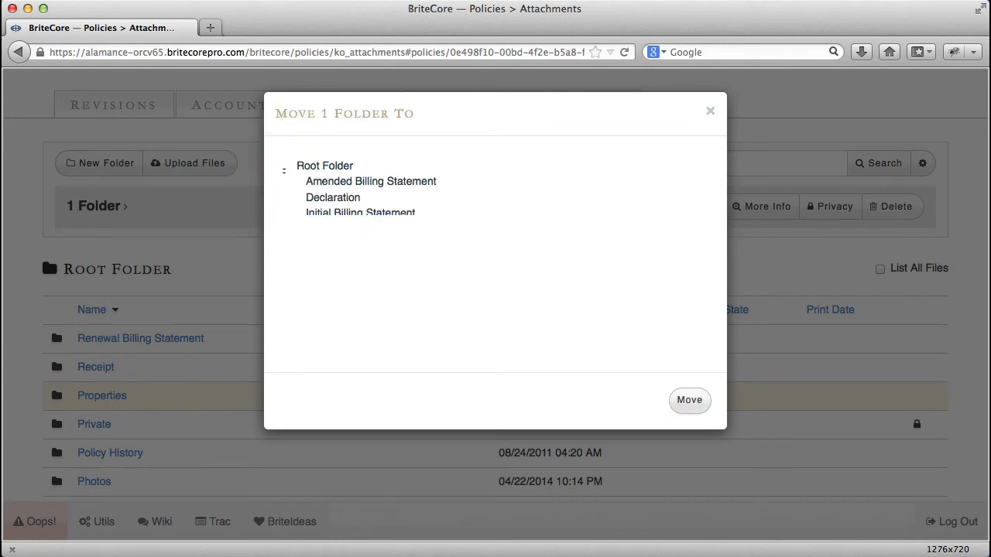
pyautogui.click(294, 263)
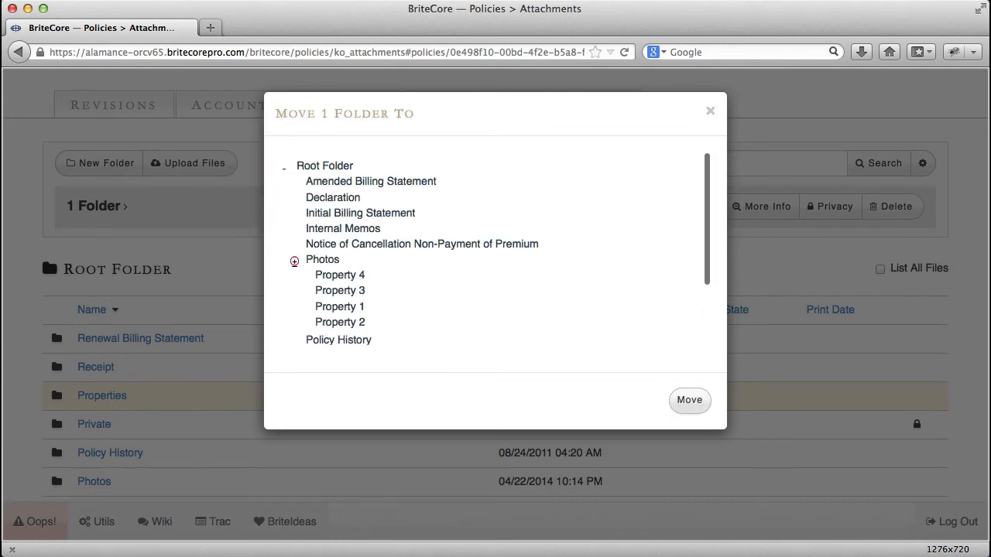
pyautogui.click(294, 262)
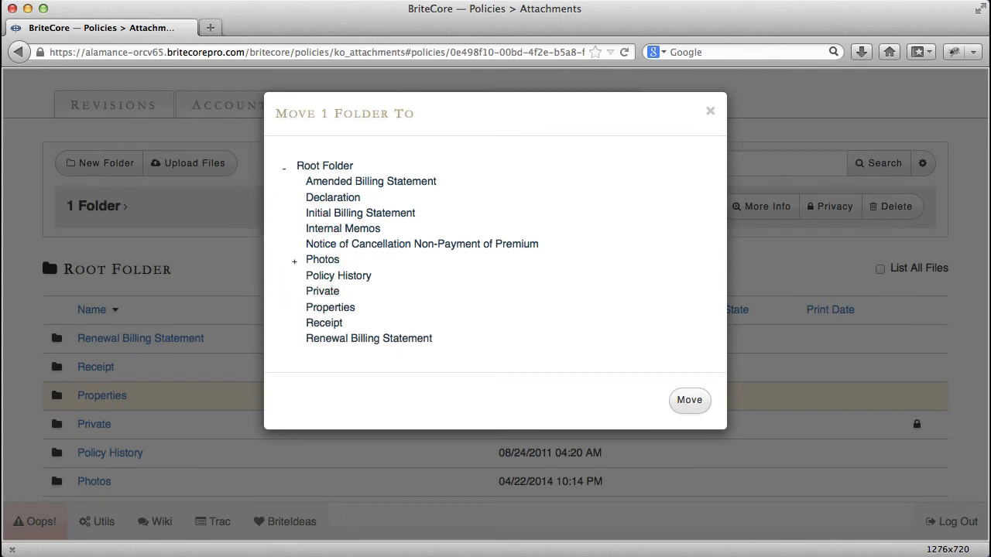
pyautogui.click(322, 260)
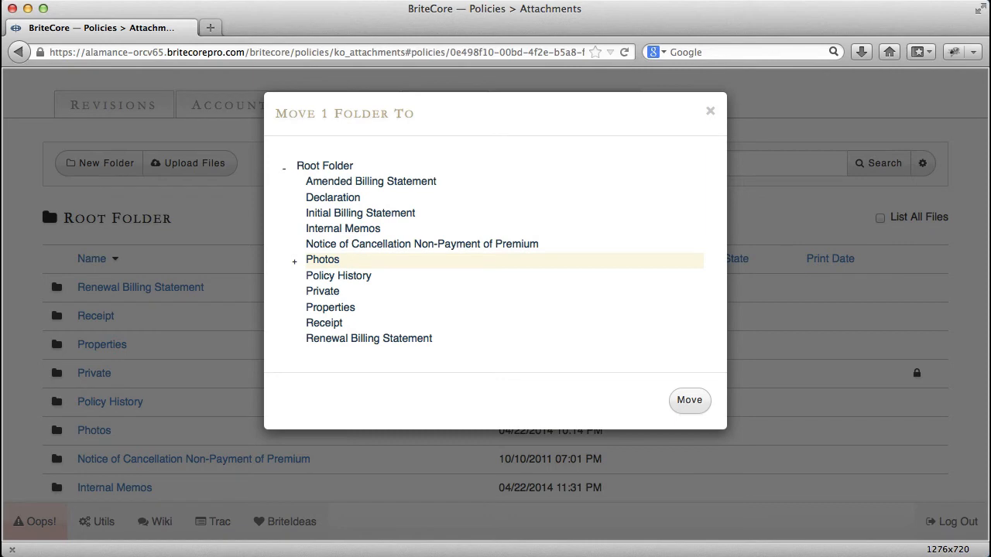
pyautogui.click(689, 400)
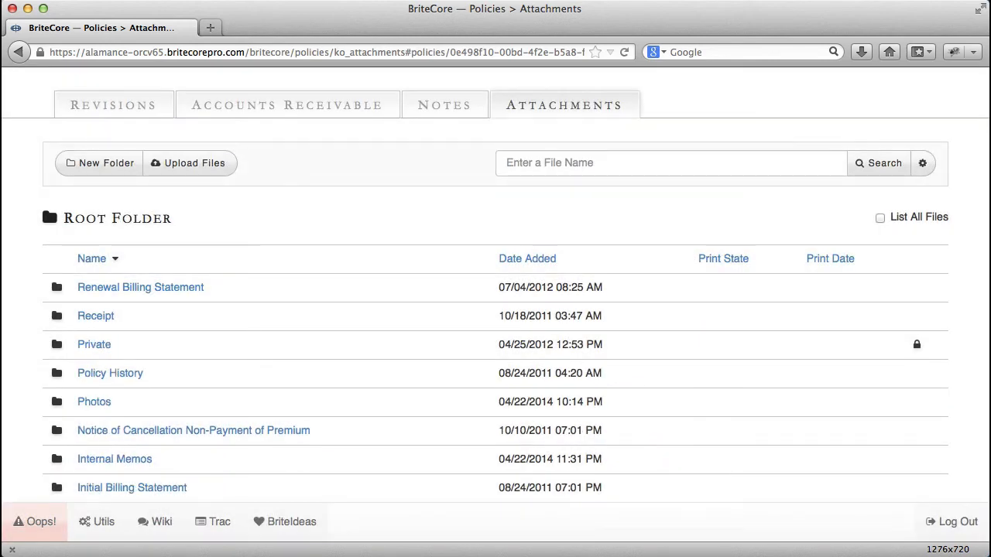
# - Open the Photos folder and rename its Properties subfolder to "Property 1"
pyautogui.click(93, 402)
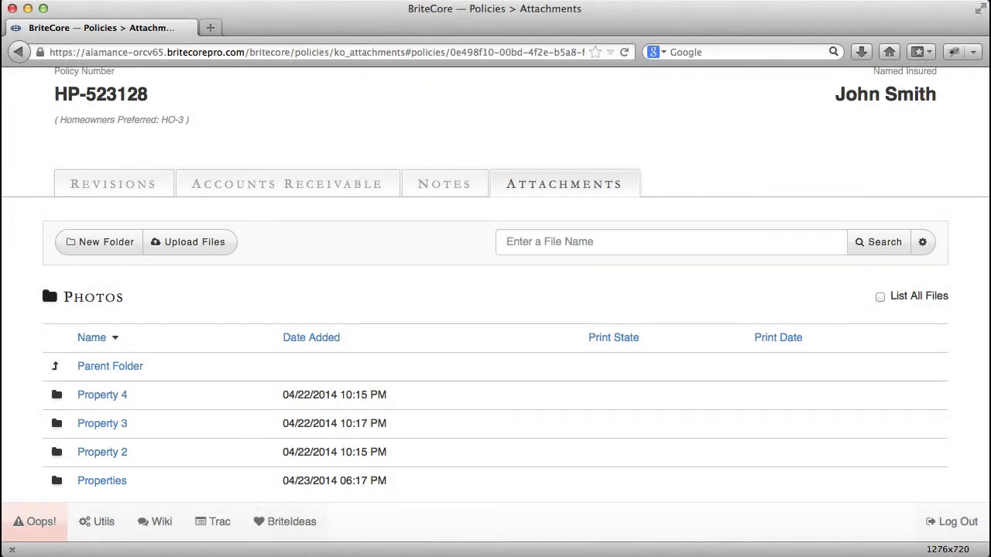
pyautogui.click(495, 481)
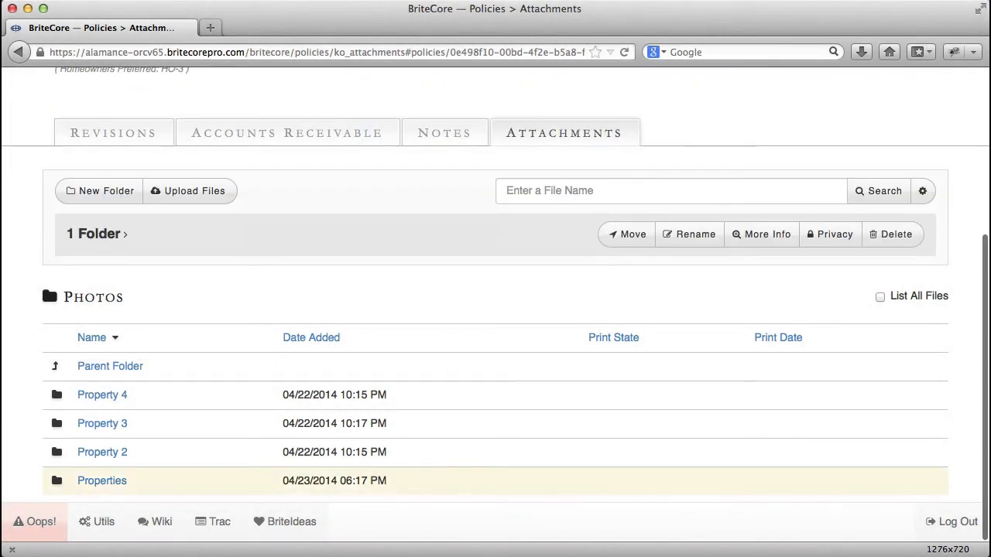
pyautogui.click(692, 234)
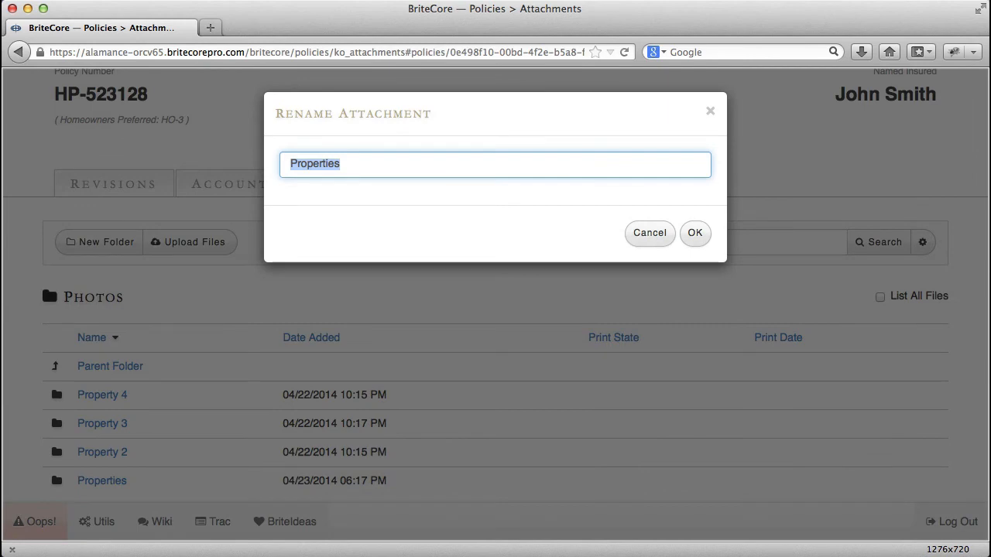
pyautogui.write('Property 1')
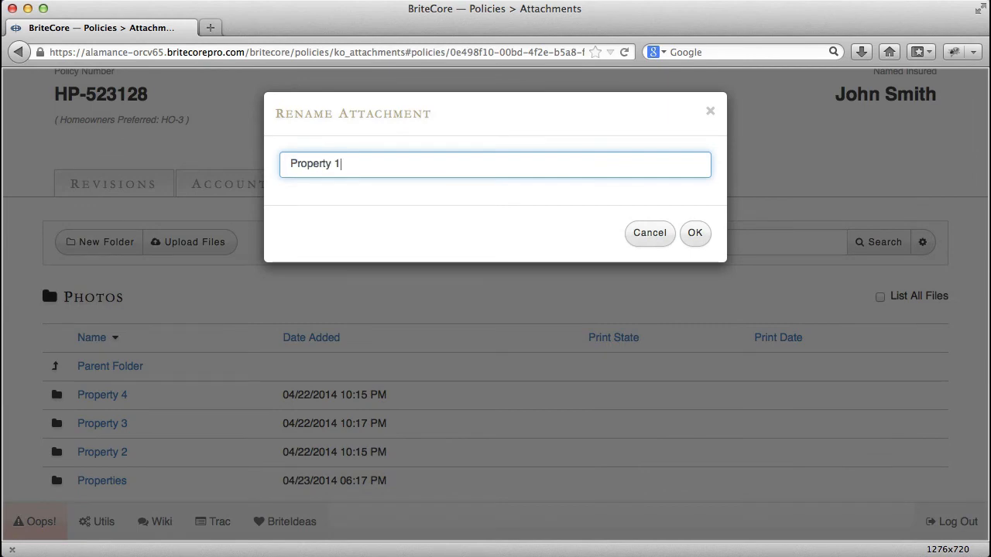
pyautogui.click(695, 232)
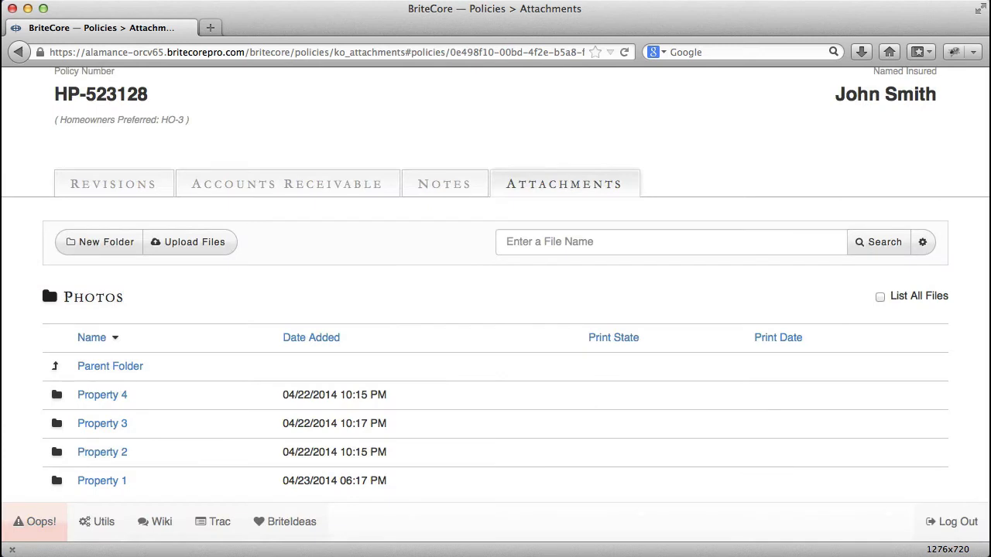
# - In the root's Renewal Billing Statement folder, set the print state of the 07-04-2013 statement to Do Not Print or Email
pyautogui.click(108, 366)
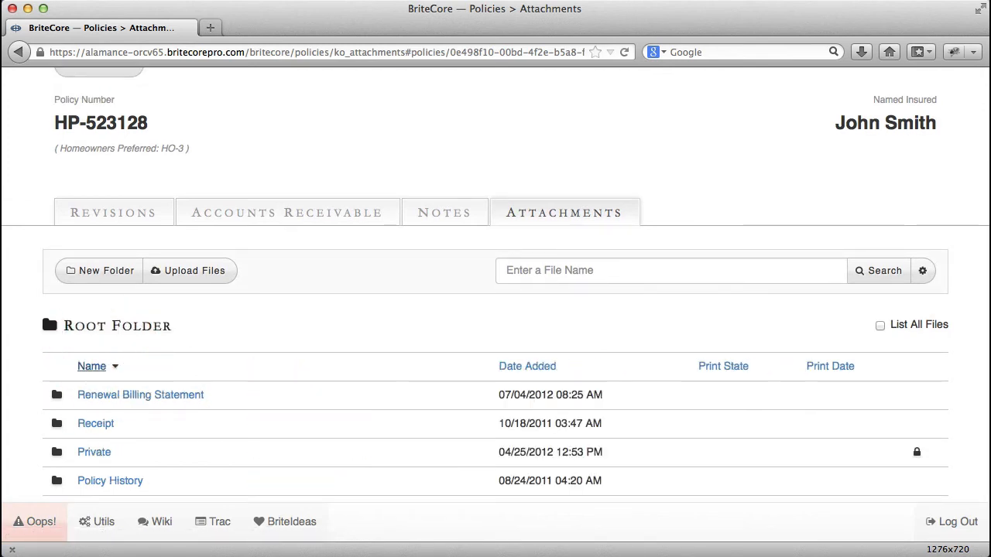
pyautogui.scroll(-3, 496, 286)
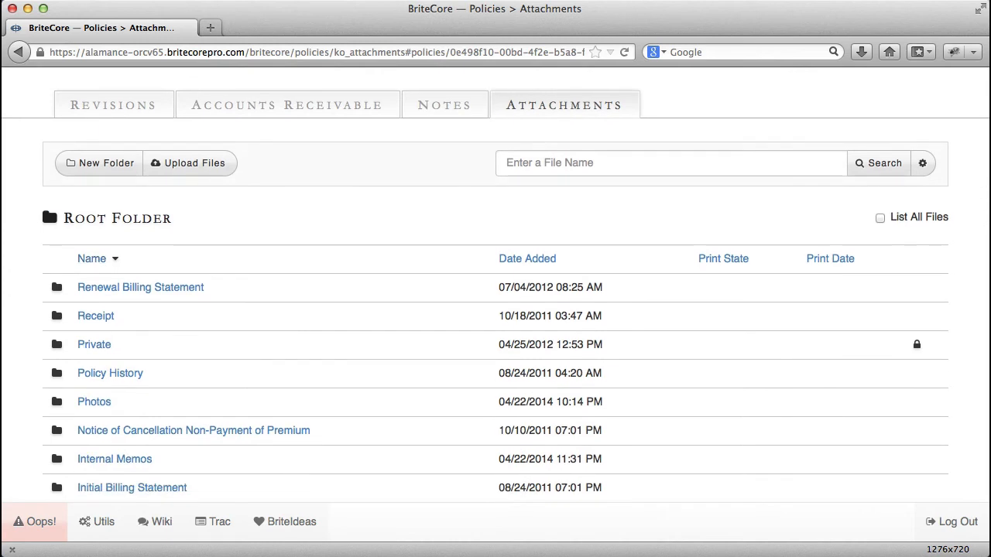
pyautogui.click(171, 286)
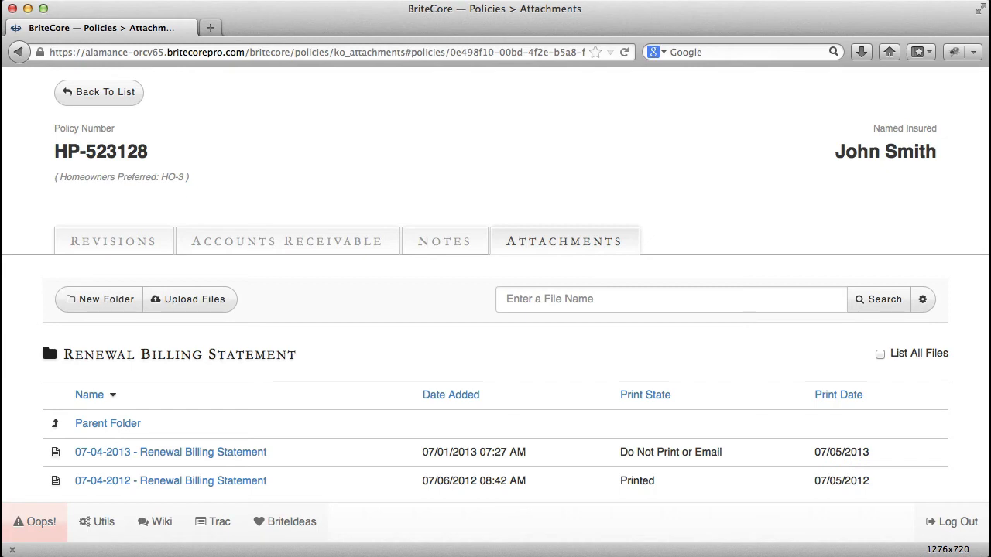
pyautogui.click(332, 452)
pyautogui.click(684, 291)
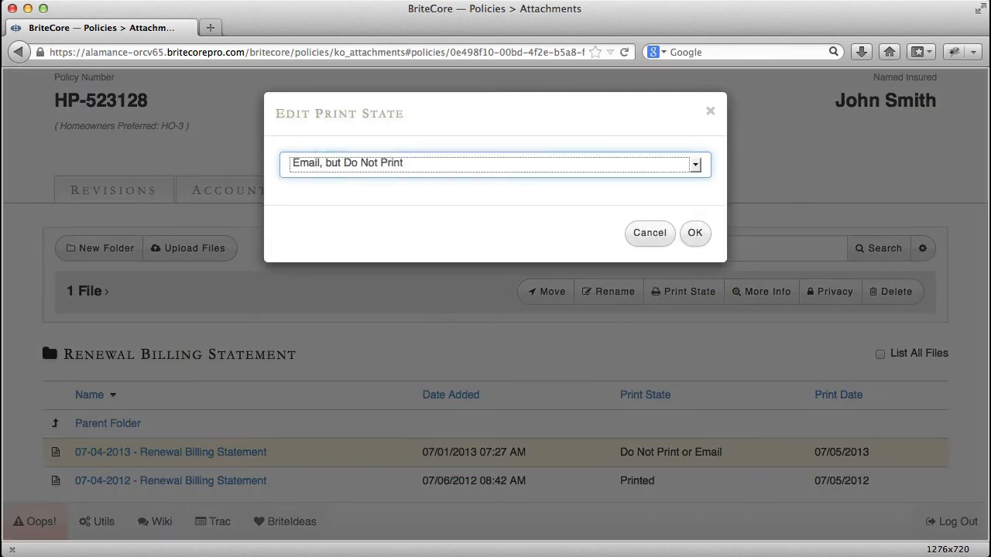
pyautogui.click(662, 170)
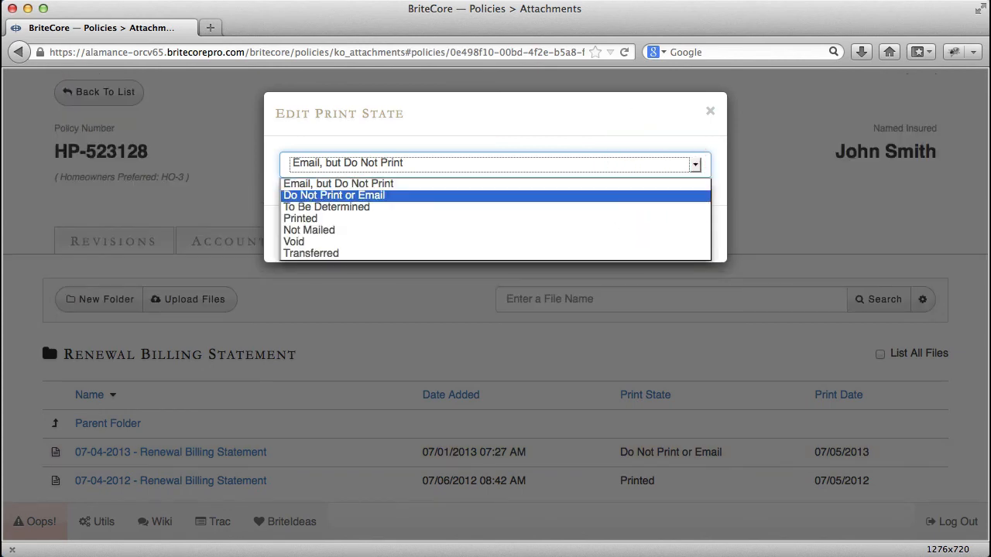
pyautogui.click(664, 195)
pyautogui.click(695, 233)
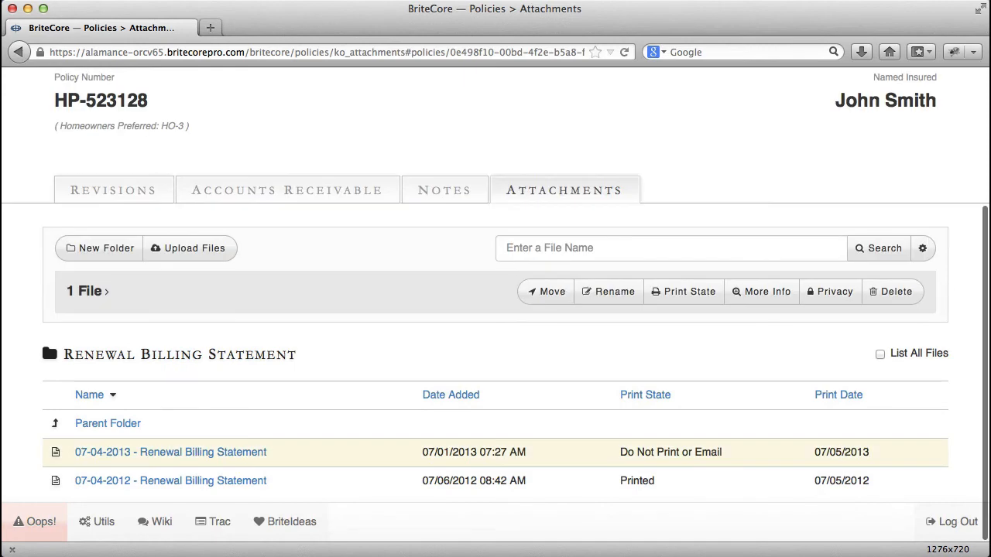
# - View the detailed information for the 07-04-2013 renewal billing statement, close it, and return to the root folder
pyautogui.click(752, 292)
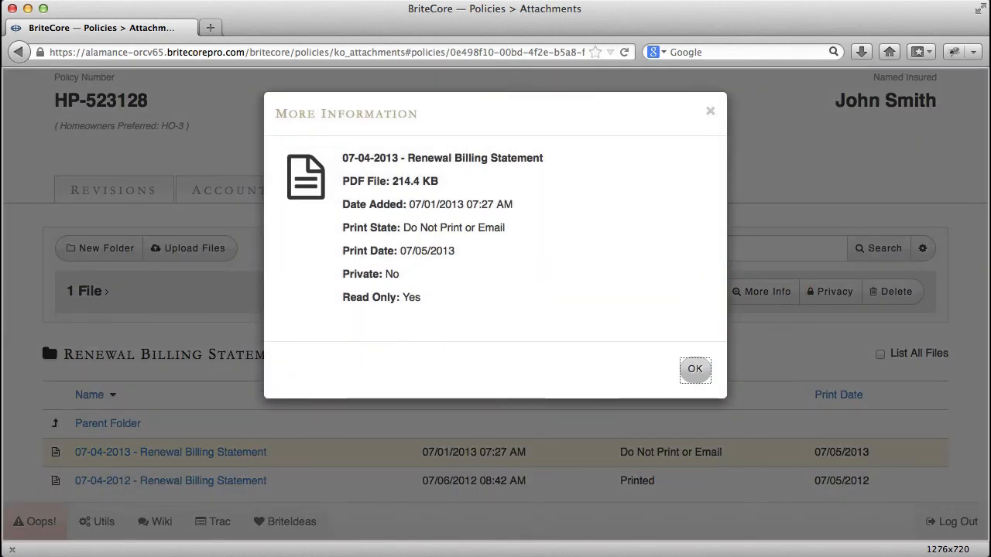
pyautogui.click(694, 369)
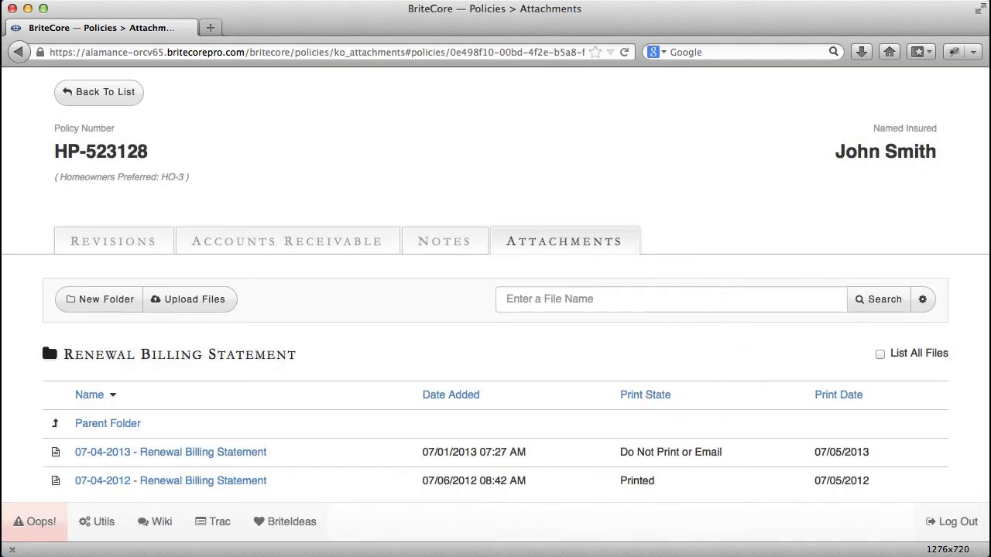
pyautogui.click(108, 423)
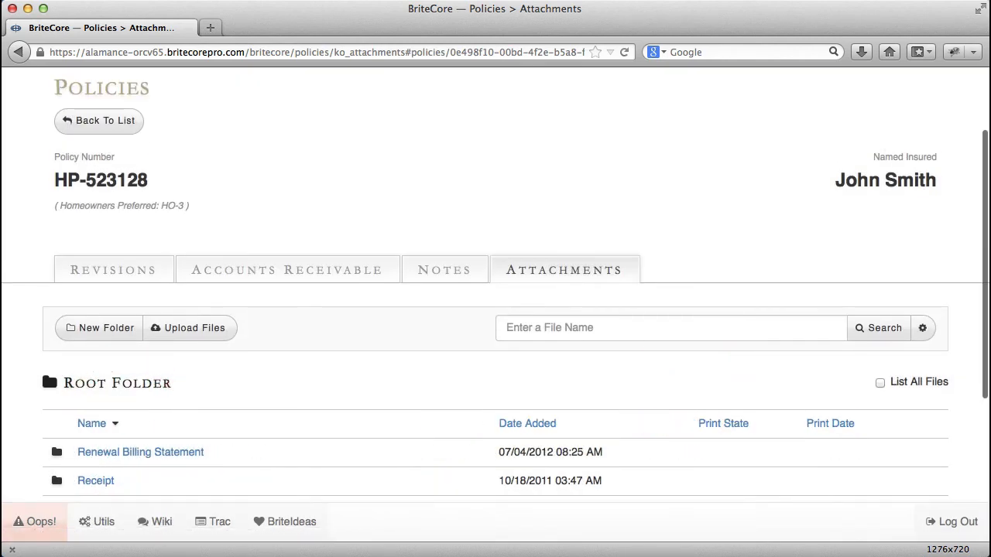
# - In the Internal Memos folder, toggle privacy on Letter of Concern 1.docx and Letter of Concern 2.docx
pyautogui.scroll(-5, 495, 310)
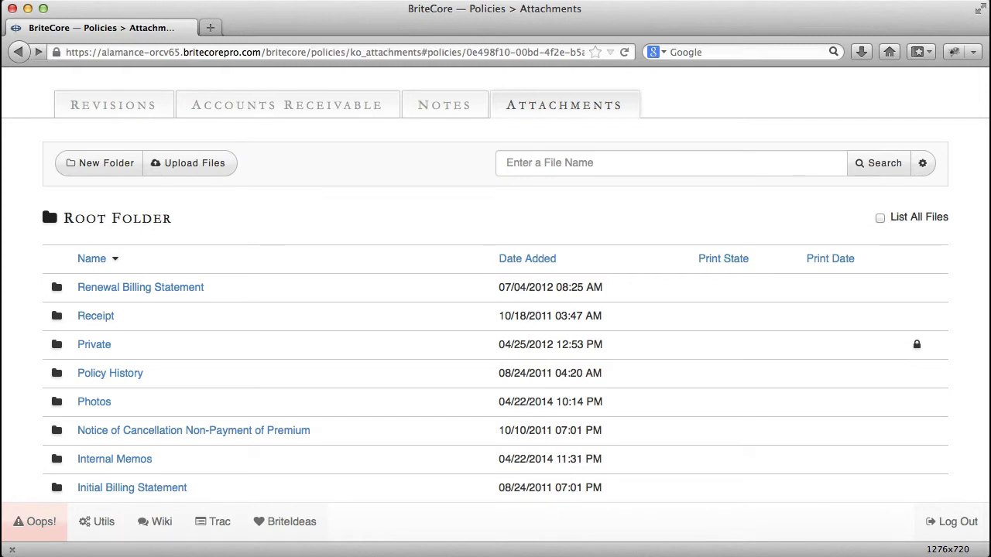
pyautogui.click(137, 459)
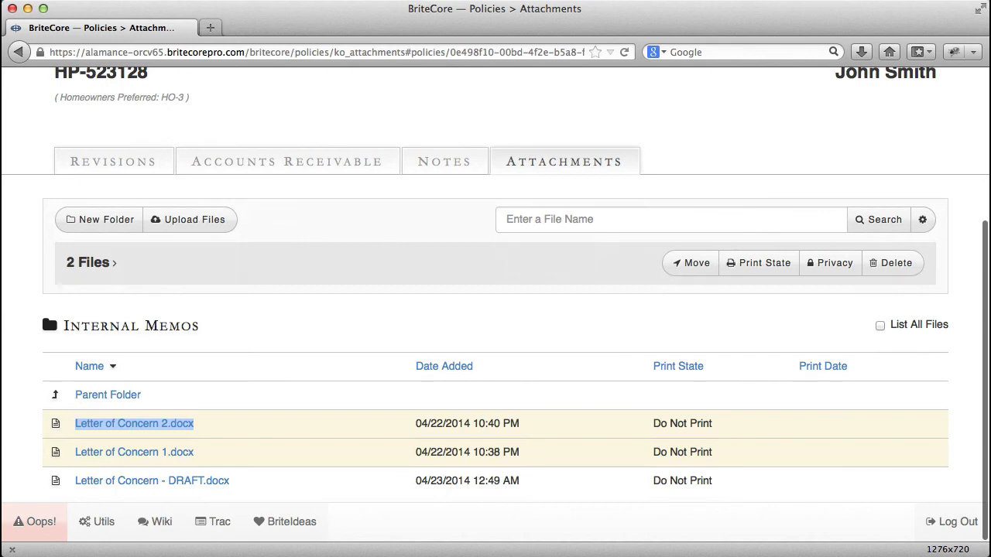
pyautogui.click(830, 262)
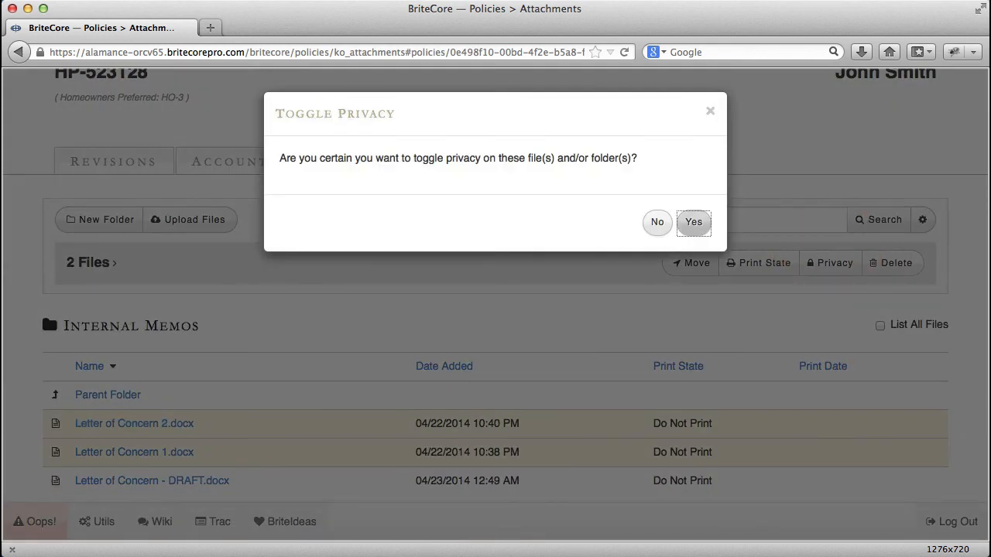
pyautogui.click(694, 222)
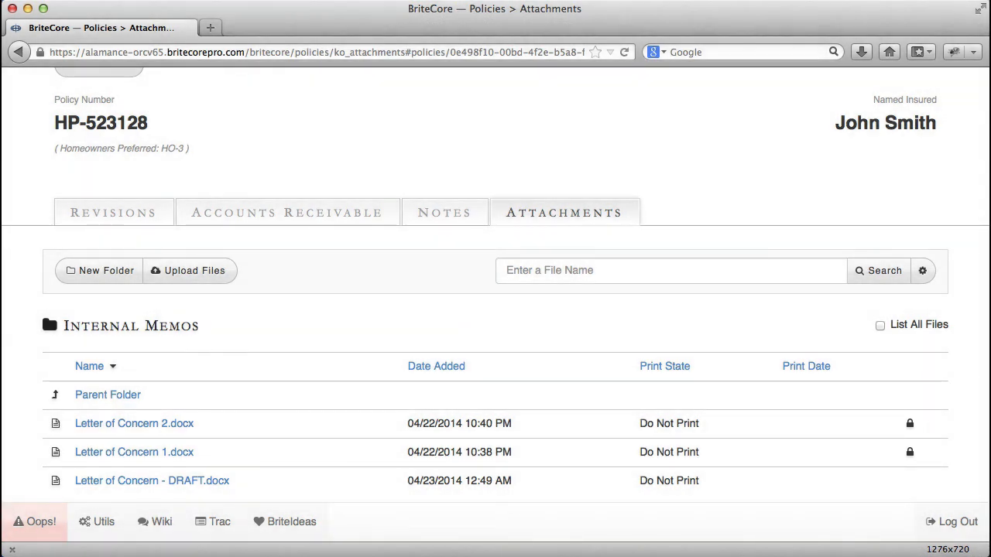
# - Delete the file Letter of Concern - DRAFT.docx from the Internal Memos folder
pyautogui.click(317, 480)
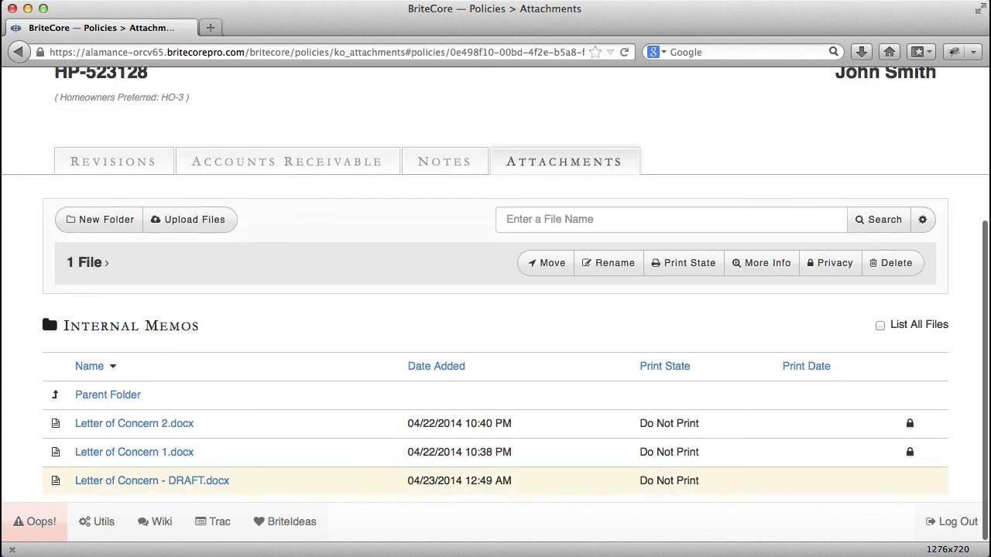
pyautogui.click(891, 262)
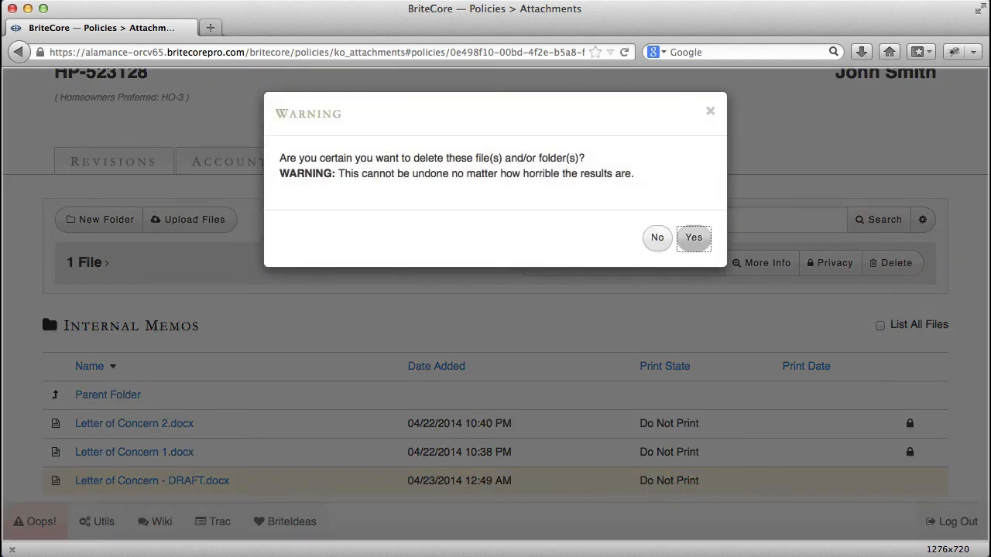
pyautogui.click(694, 238)
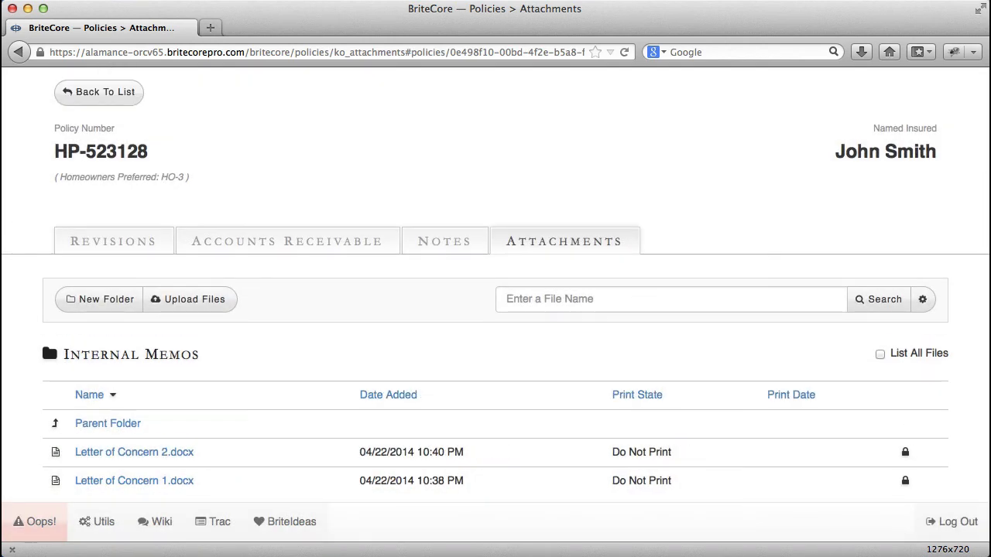